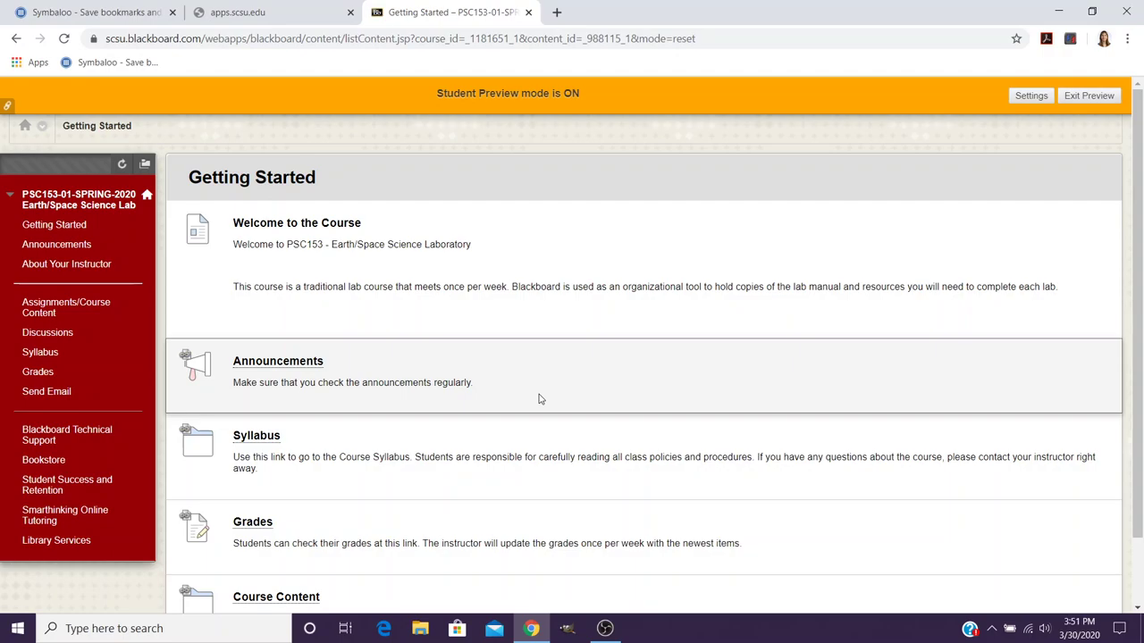
Step: From Course Content, open the Lab 8: Orbits of the Planets module's Overview page
{"action": "scroll", "coordinate": [539, 399], "scroll_direction": "down", "scroll_amount": 2}
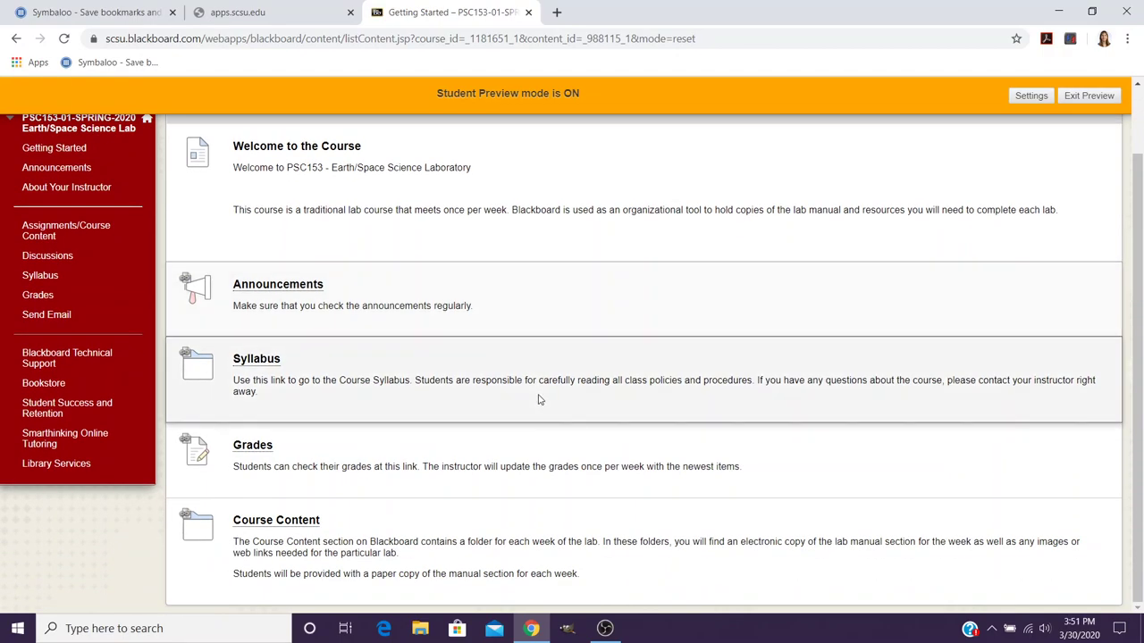
{"action": "left_click", "coordinate": [275, 520]}
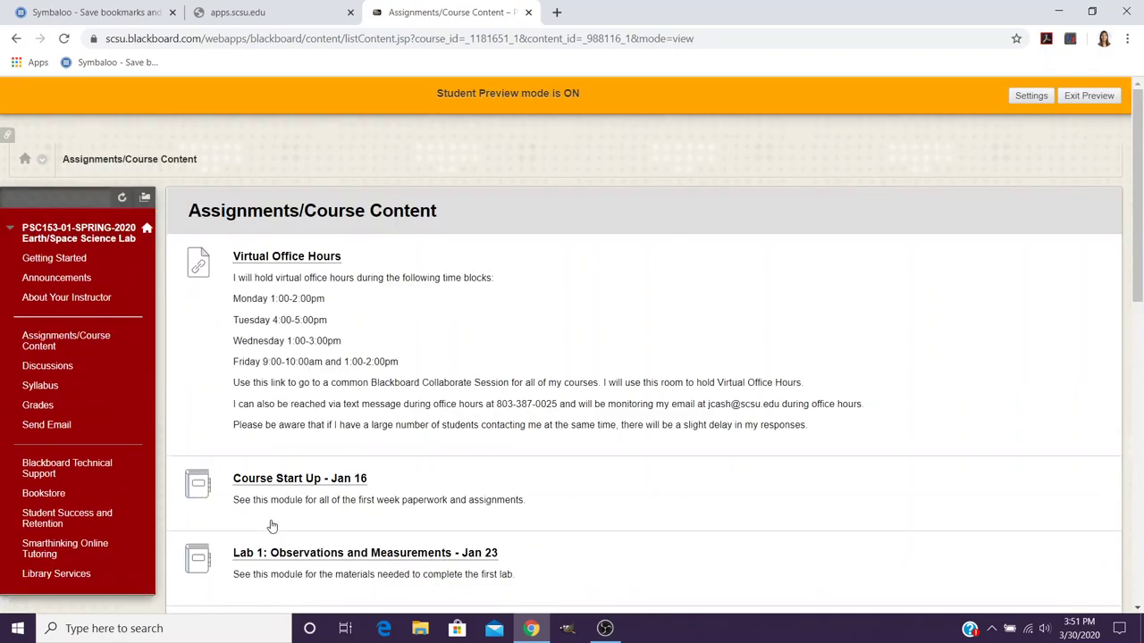
{"action": "scroll", "coordinate": [497, 452], "scroll_direction": "down", "scroll_amount": 8}
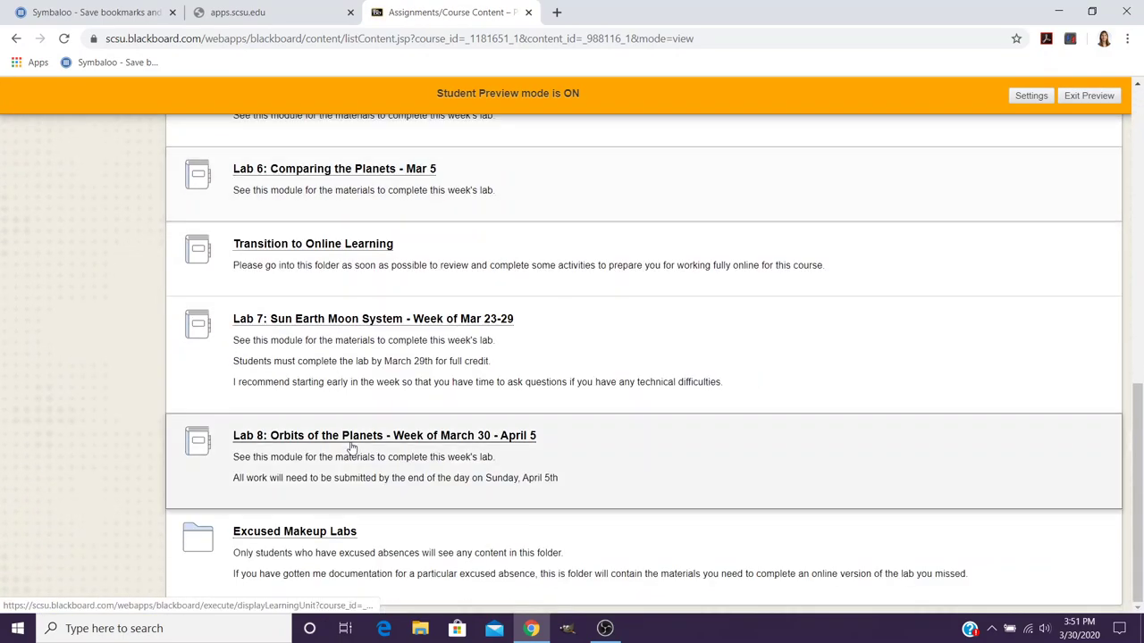
{"action": "left_click", "coordinate": [348, 440]}
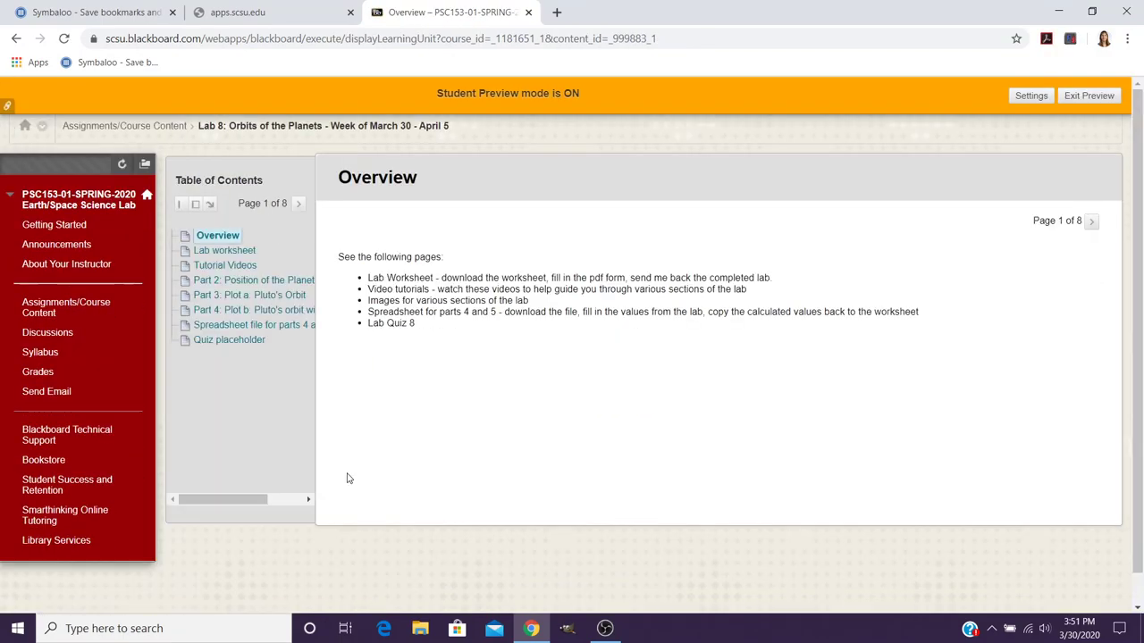
Step: Go to the Lab worksheet page and download the PDF to the Desktop as Lab8-worksheet-formS20 (1)
{"action": "left_click", "coordinate": [1091, 222]}
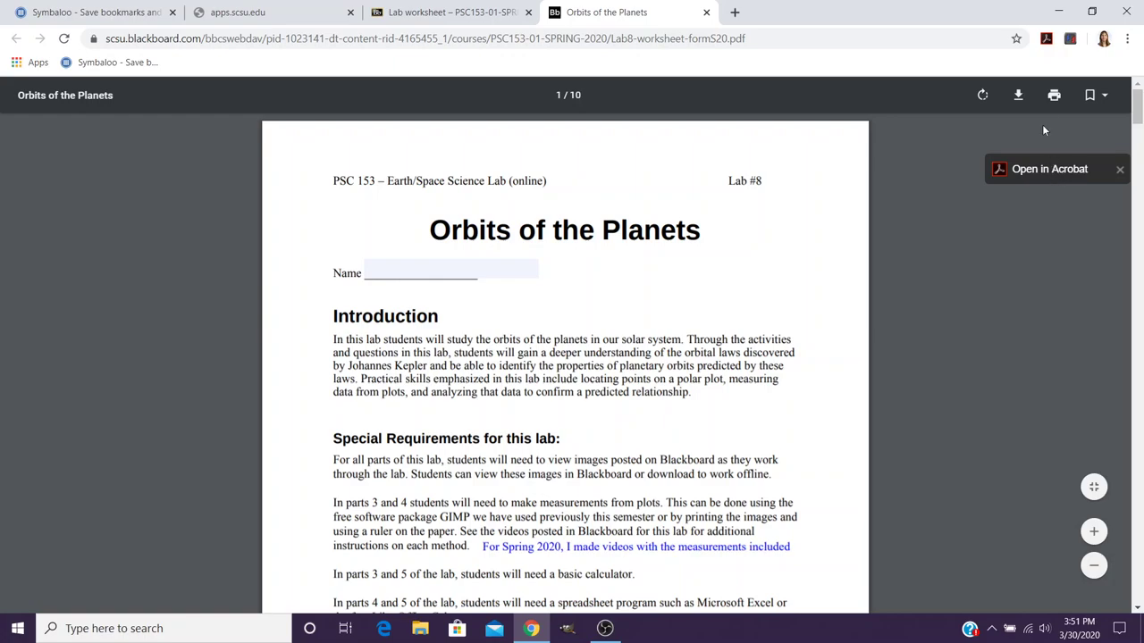
{"action": "left_click", "coordinate": [1018, 95]}
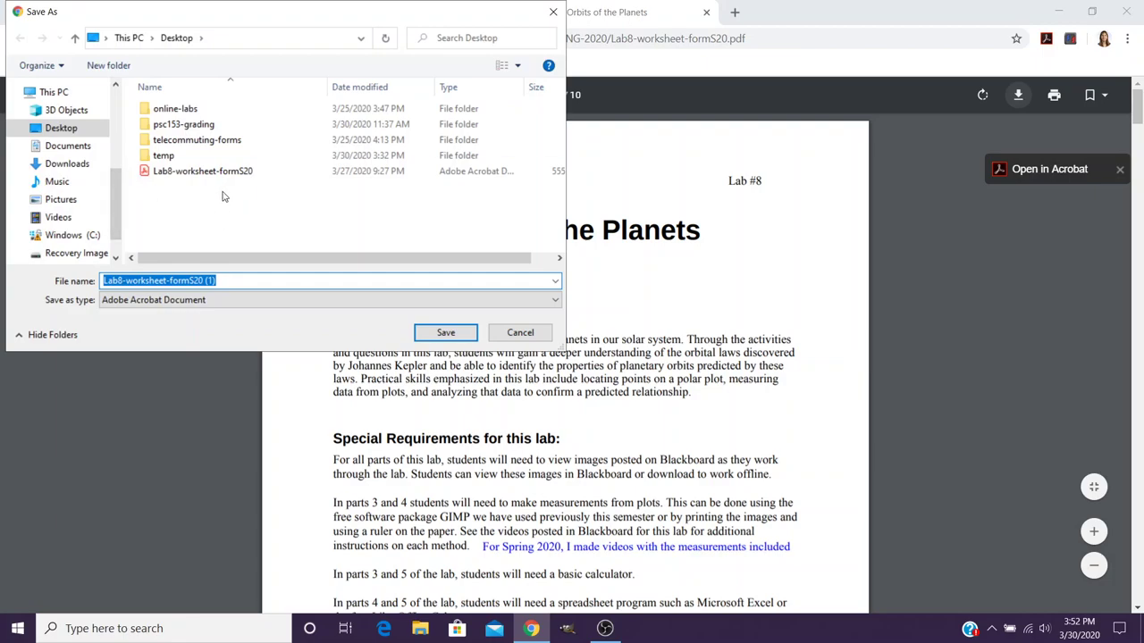
{"action": "left_click", "coordinate": [499, 336]}
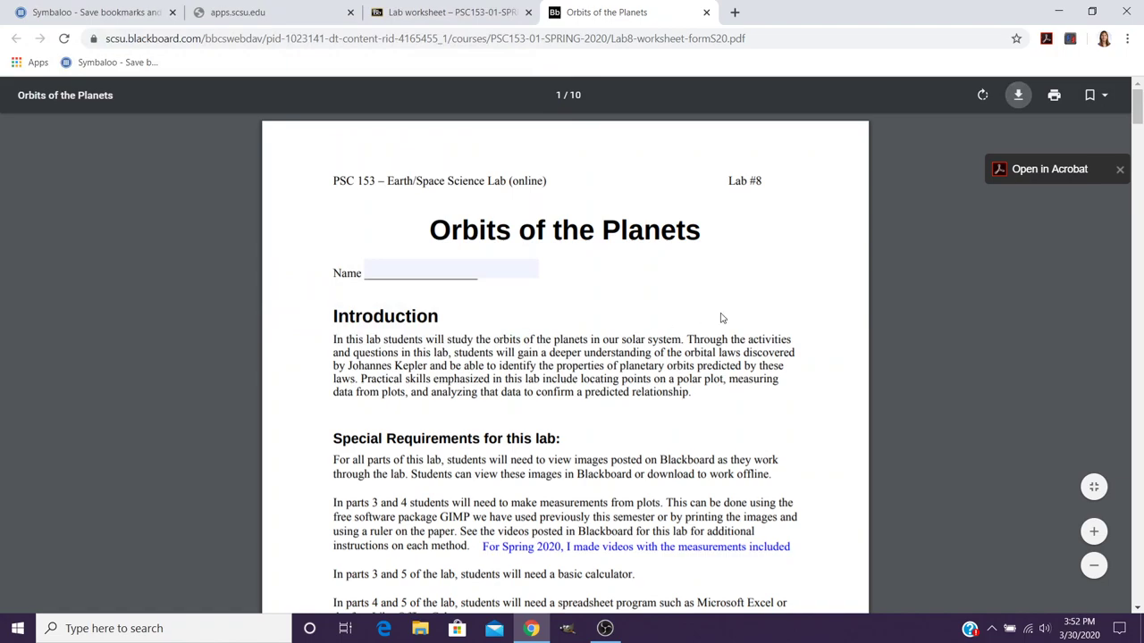
Step: Minimize Chrome and open the desktop Lab8 PDF with Adobe Acrobat Reader DC
{"action": "left_click", "coordinate": [1070, 18]}
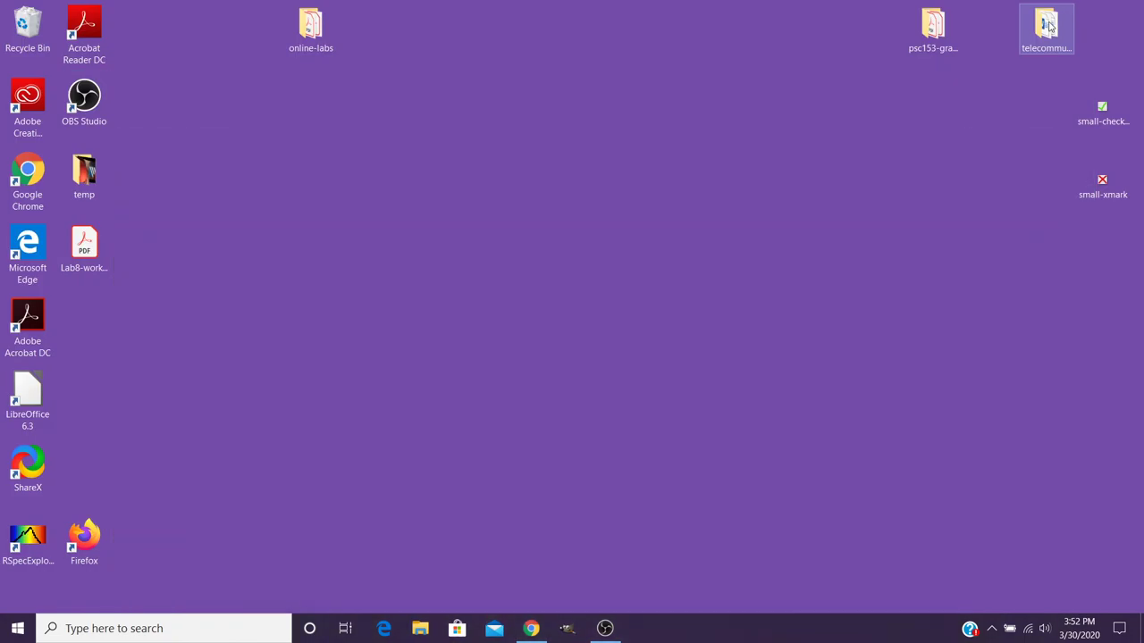
{"action": "right_click", "coordinate": [81, 243]}
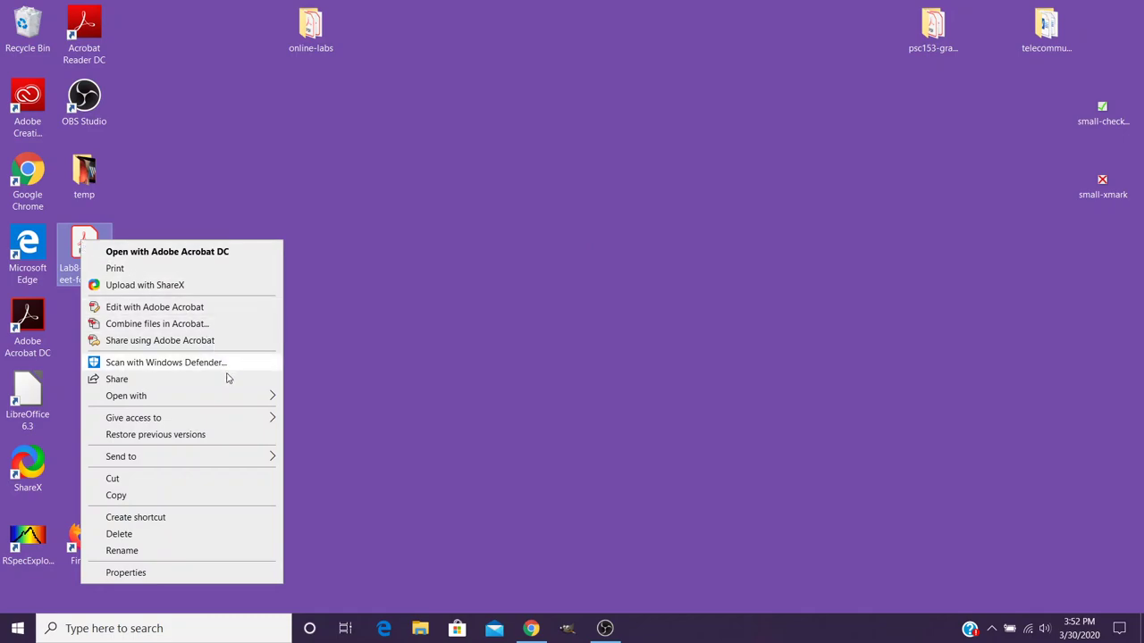
{"action": "mouse_move", "coordinate": [271, 400]}
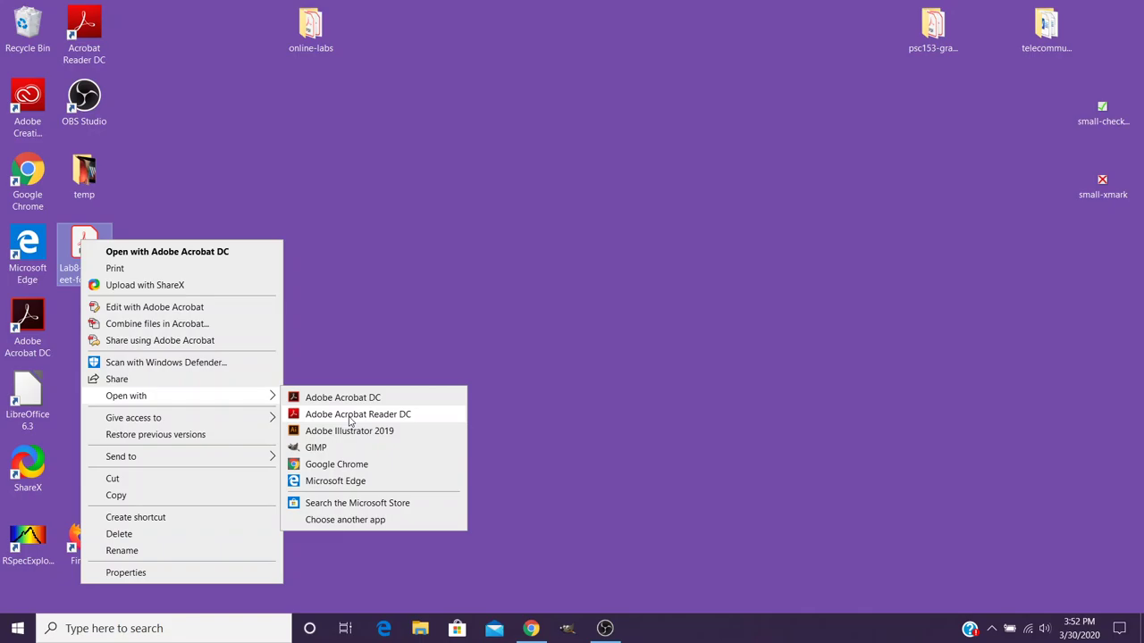
{"action": "left_click", "coordinate": [350, 416]}
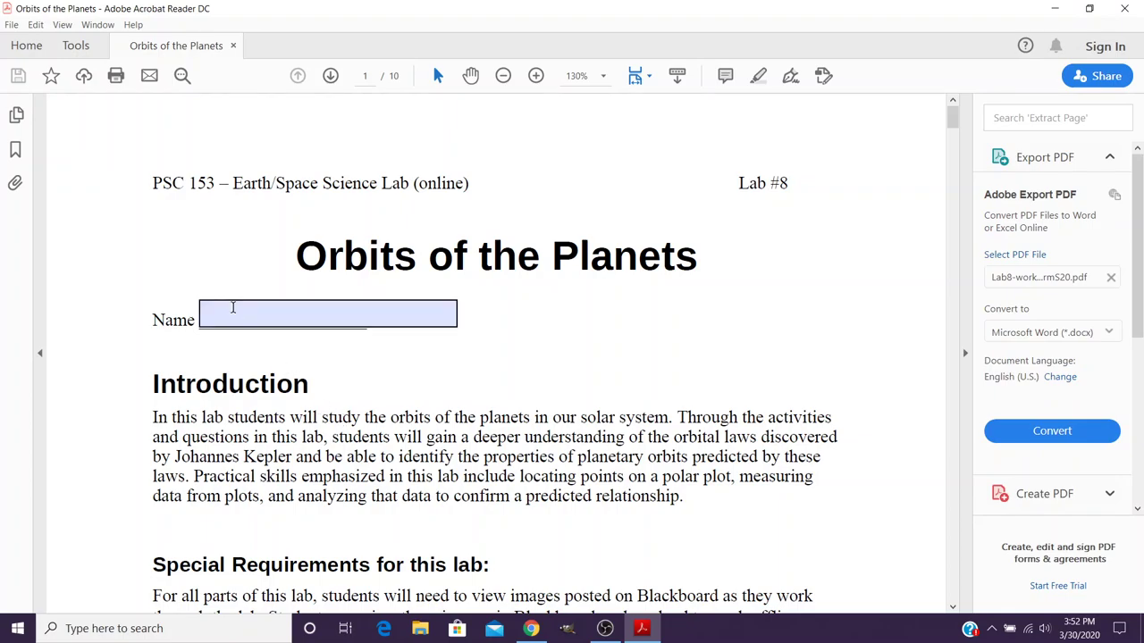
Step: Enter the student's full name in the Name field, then cancel the Save As dialog
{"action": "left_click", "coordinate": [232, 311]}
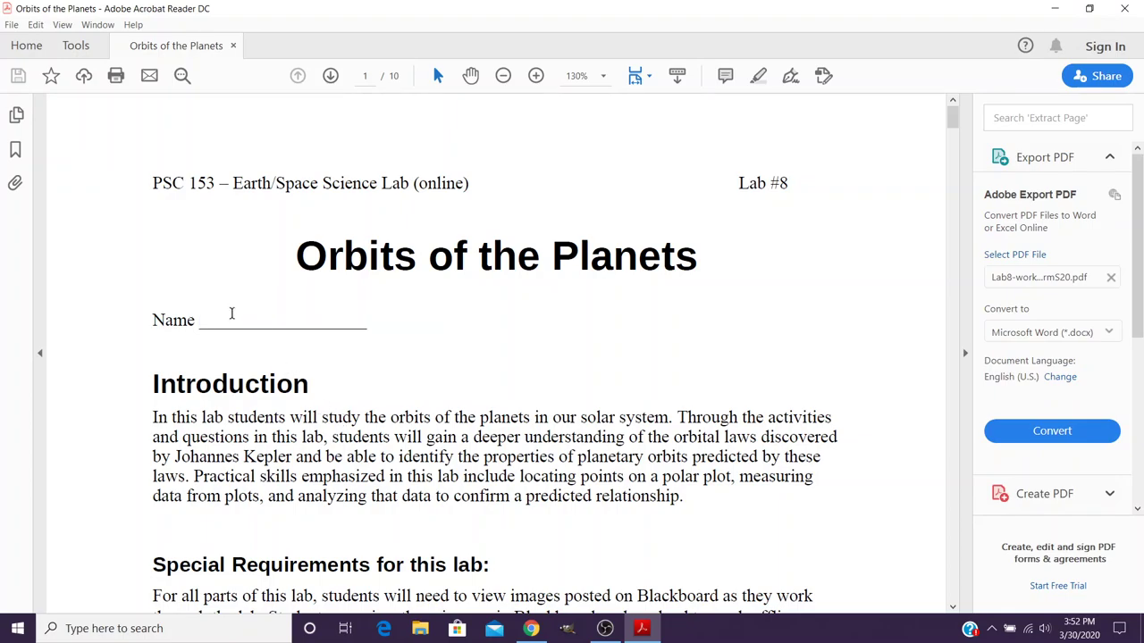
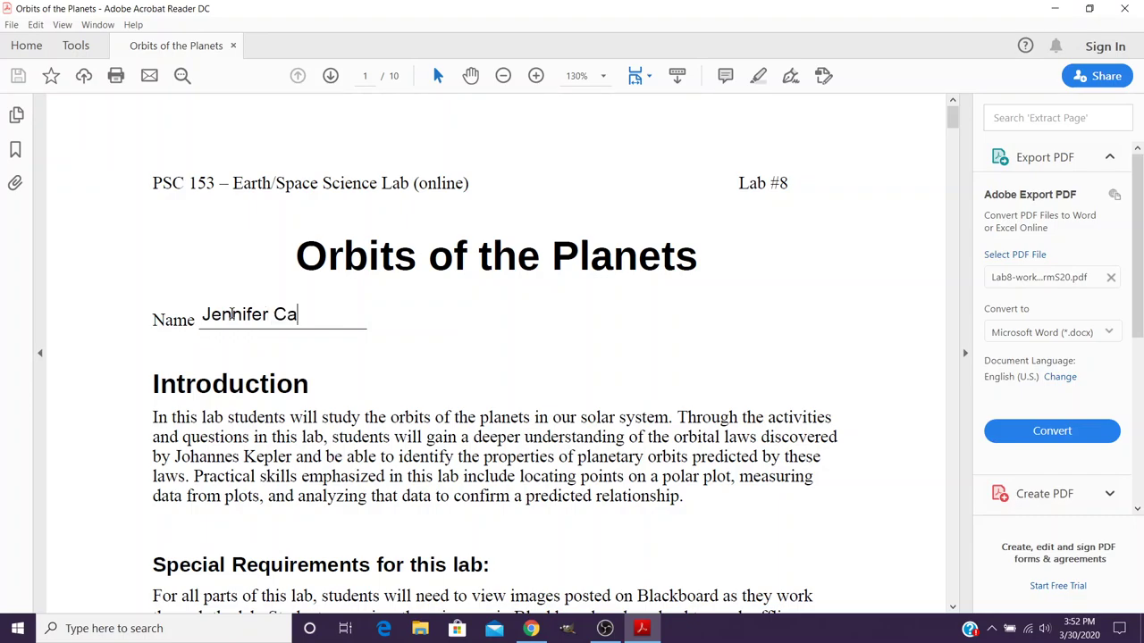
{"action": "left_click", "coordinate": [215, 356]}
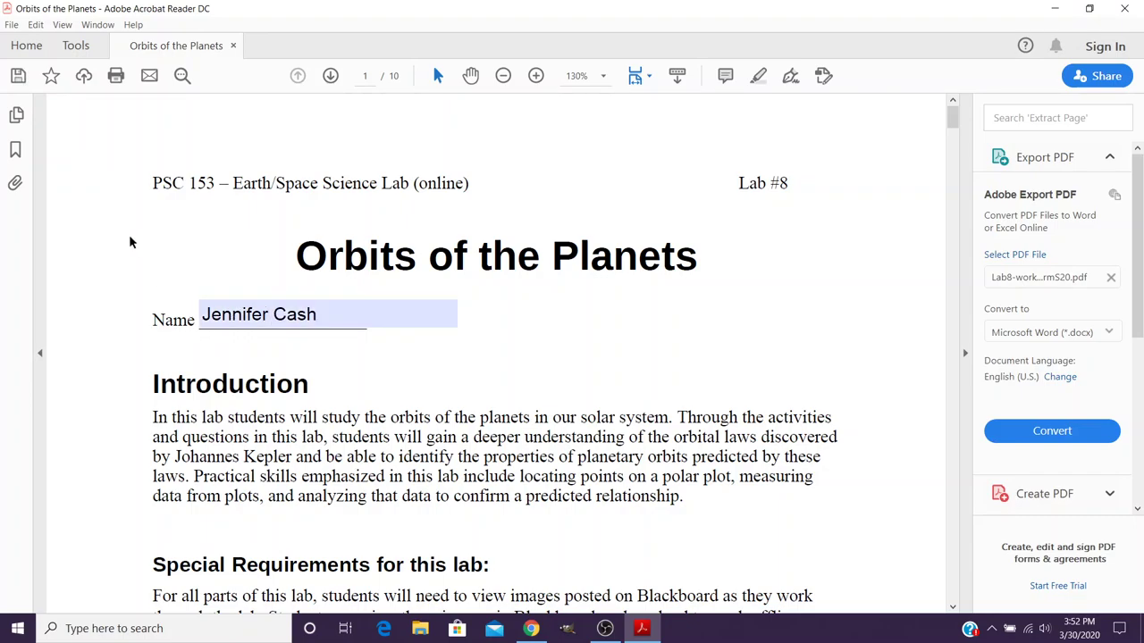
{"action": "left_click", "coordinate": [19, 82]}
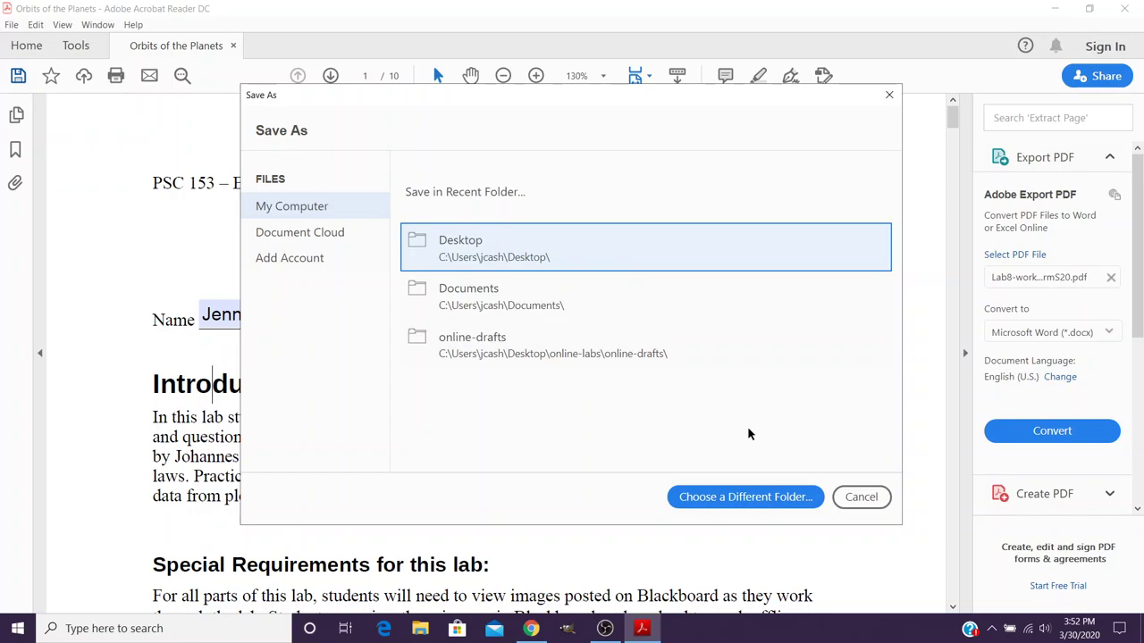
{"action": "left_click", "coordinate": [863, 498]}
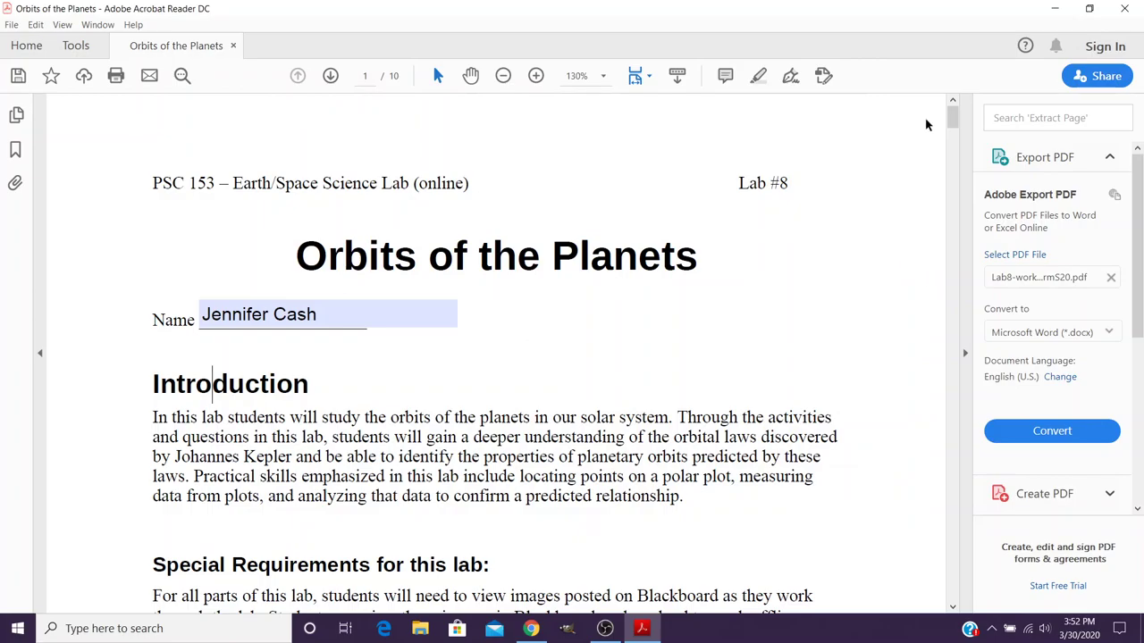
Step: Scroll to page 5 and enter 180 as question 3.3's perihelion distance
{"action": "left_click_drag", "start_coordinate": [952, 117], "coordinate": [935, 337]}
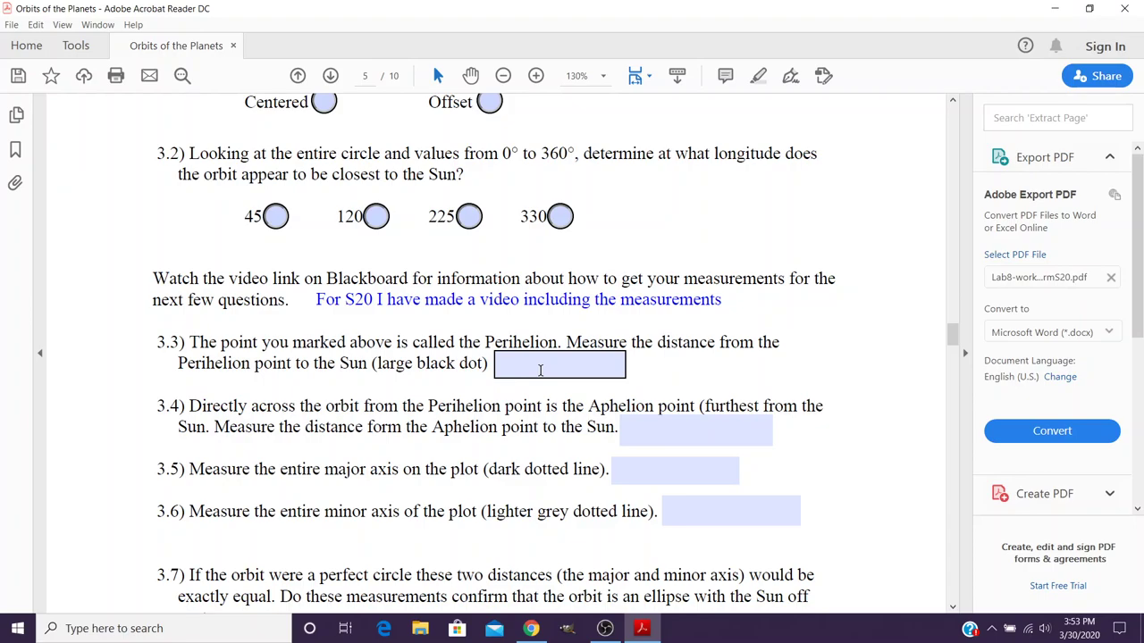
{"action": "left_click", "coordinate": [540, 370]}
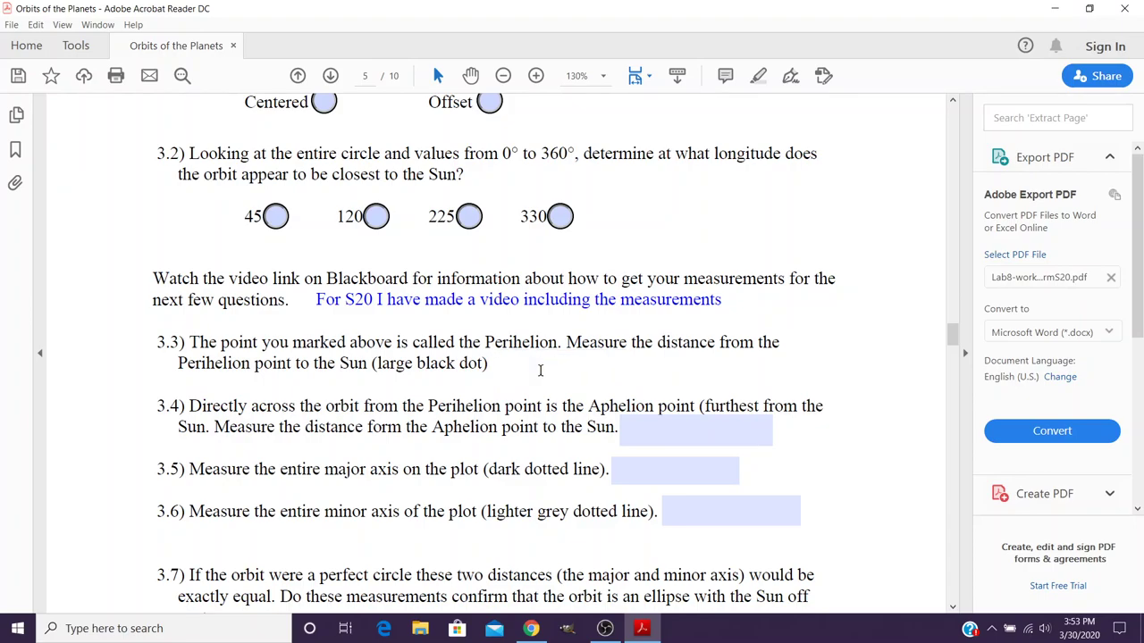
{"action": "type", "text": "180"}
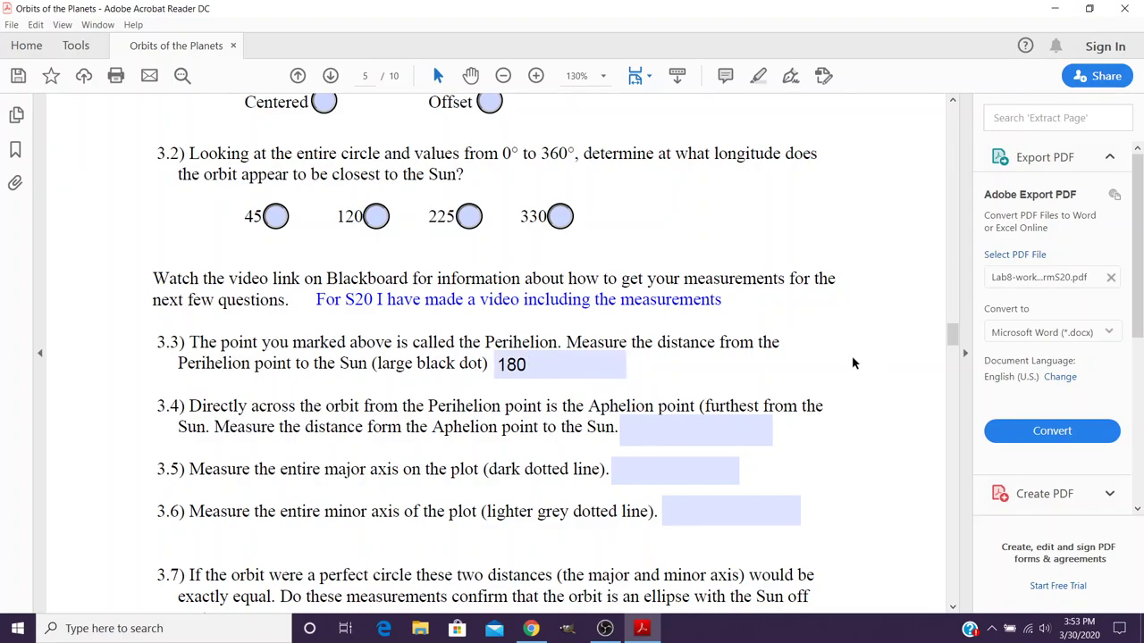
Step: Change the transferred perihelion value on page 6 from 180 to 170
{"action": "left_click_drag", "start_coordinate": [953, 333], "coordinate": [952, 365]}
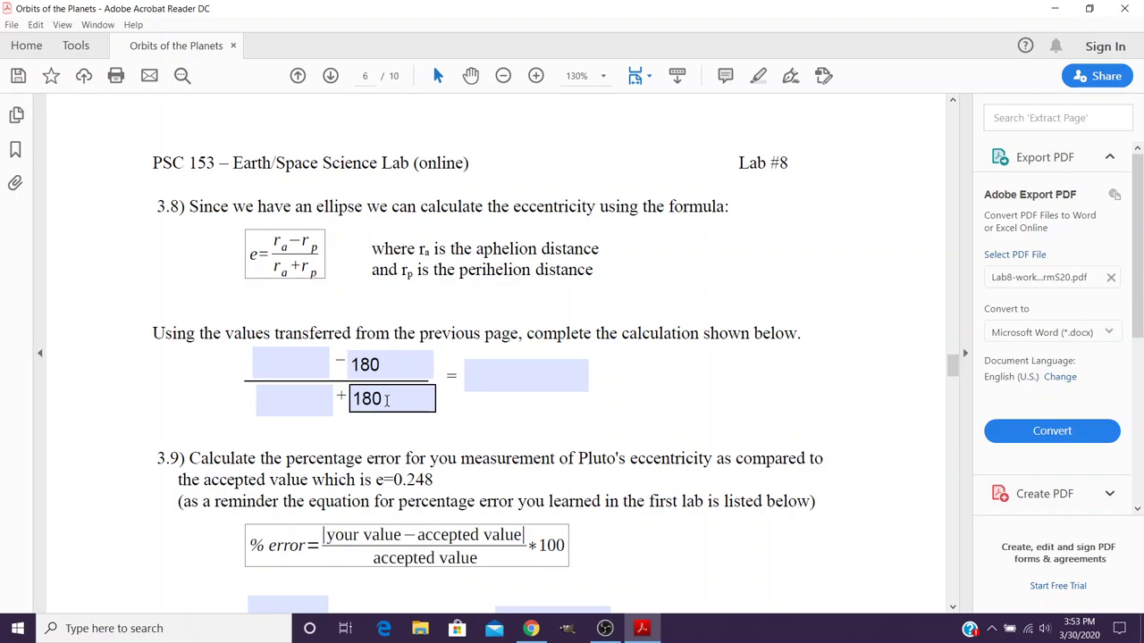
{"action": "left_click", "coordinate": [375, 399]}
{"action": "left_click_drag", "start_coordinate": [373, 400], "coordinate": [362, 399]}
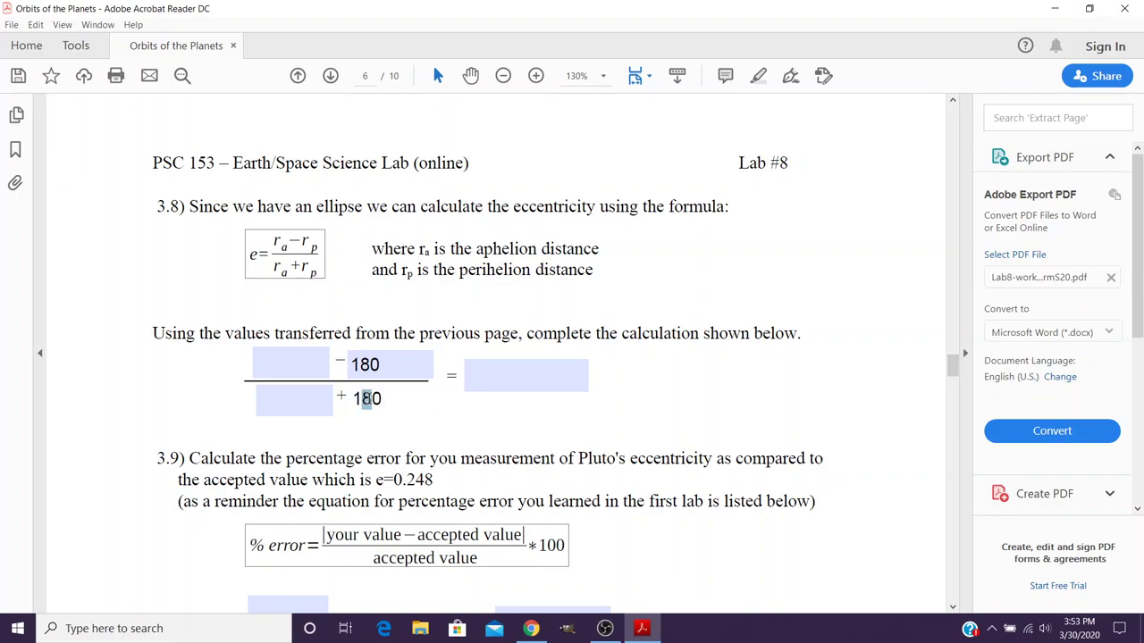
{"action": "type", "text": "7"}
{"action": "left_click", "coordinate": [391, 366]}
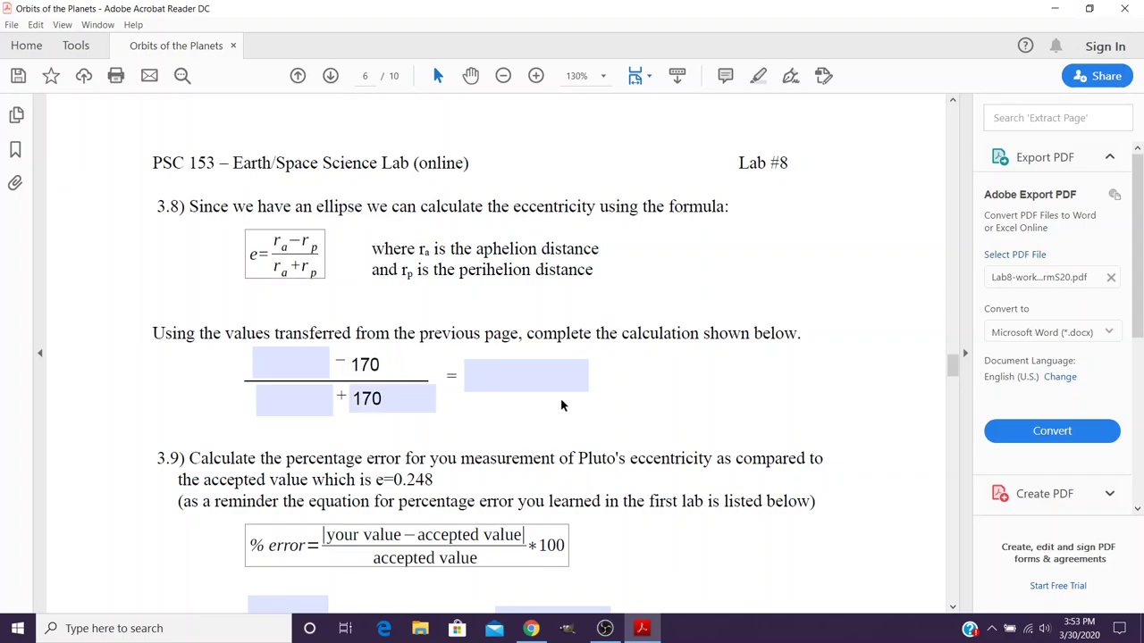
{"action": "scroll", "coordinate": [562, 403], "scroll_direction": "up", "scroll_amount": 3}
{"action": "scroll", "coordinate": [614, 392], "scroll_direction": "up", "scroll_amount": 10}
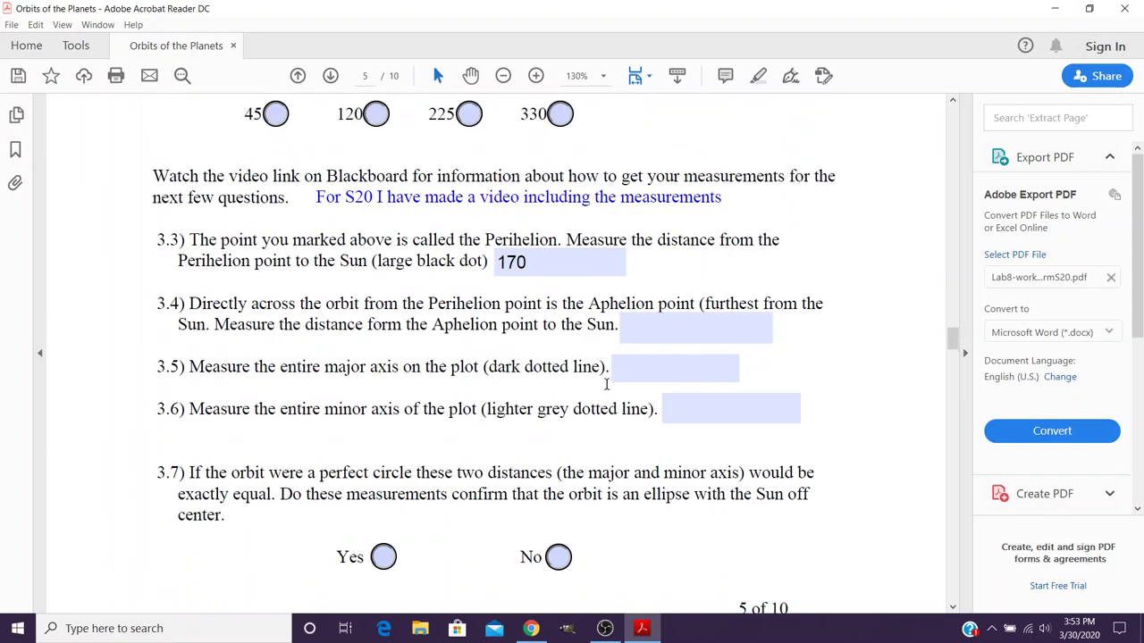
Step: Change the page 5 question 3.3 answer from 170 to 180 and check page 6
{"action": "left_click", "coordinate": [519, 264]}
{"action": "left_click_drag", "start_coordinate": [517, 262], "coordinate": [506, 262]}
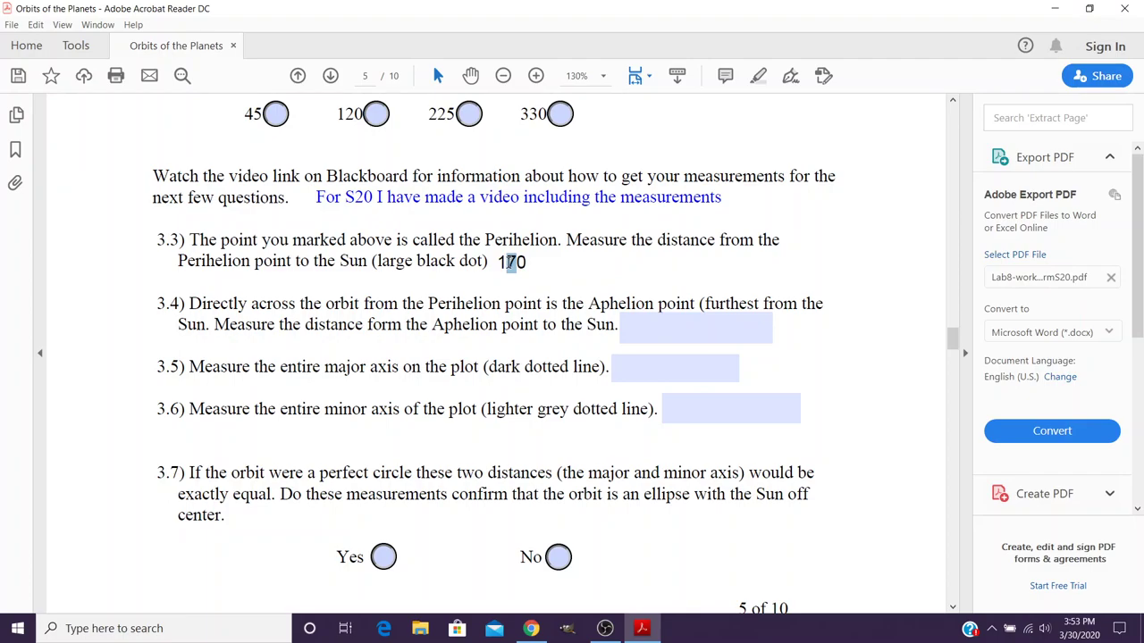
{"action": "type", "text": "8"}
{"action": "scroll", "coordinate": [563, 312], "scroll_direction": "down", "scroll_amount": 5}
{"action": "scroll", "coordinate": [563, 312], "scroll_direction": "down", "scroll_amount": 4}
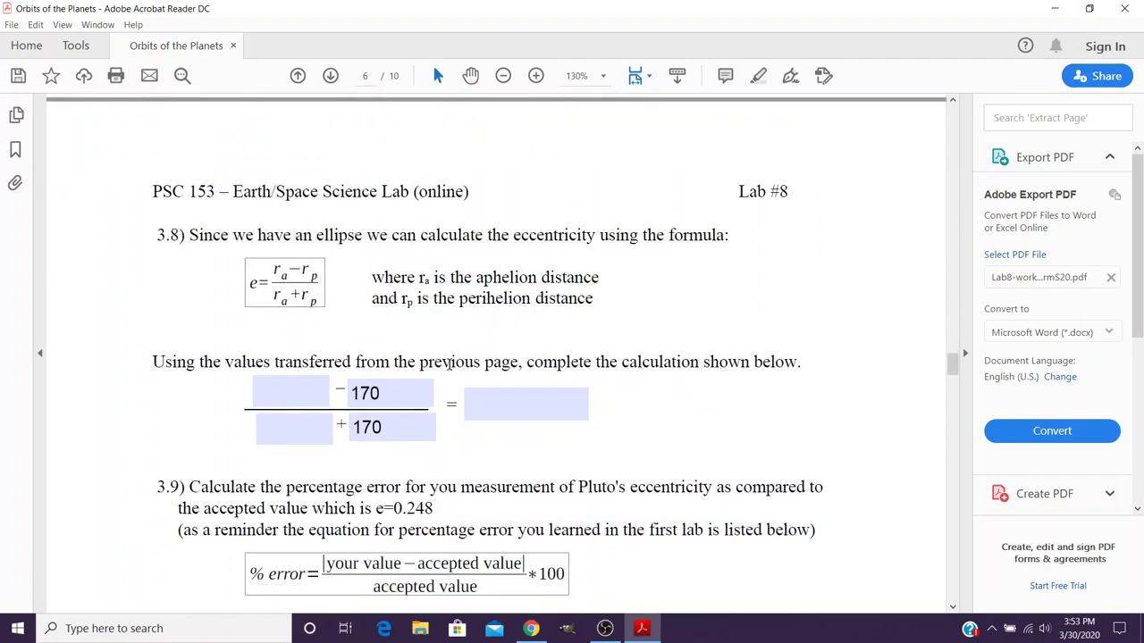
{"action": "scroll", "coordinate": [629, 307], "scroll_direction": "up", "scroll_amount": 5}
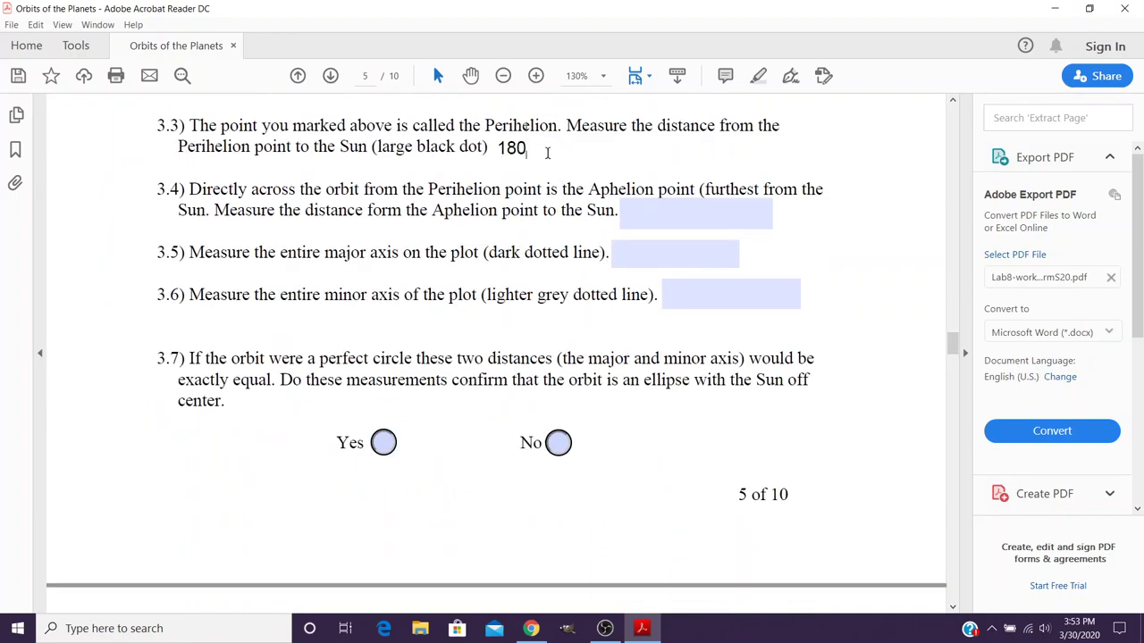
{"action": "key", "text": "Return"}
{"action": "scroll", "coordinate": [606, 310], "scroll_direction": "down", "scroll_amount": 5}
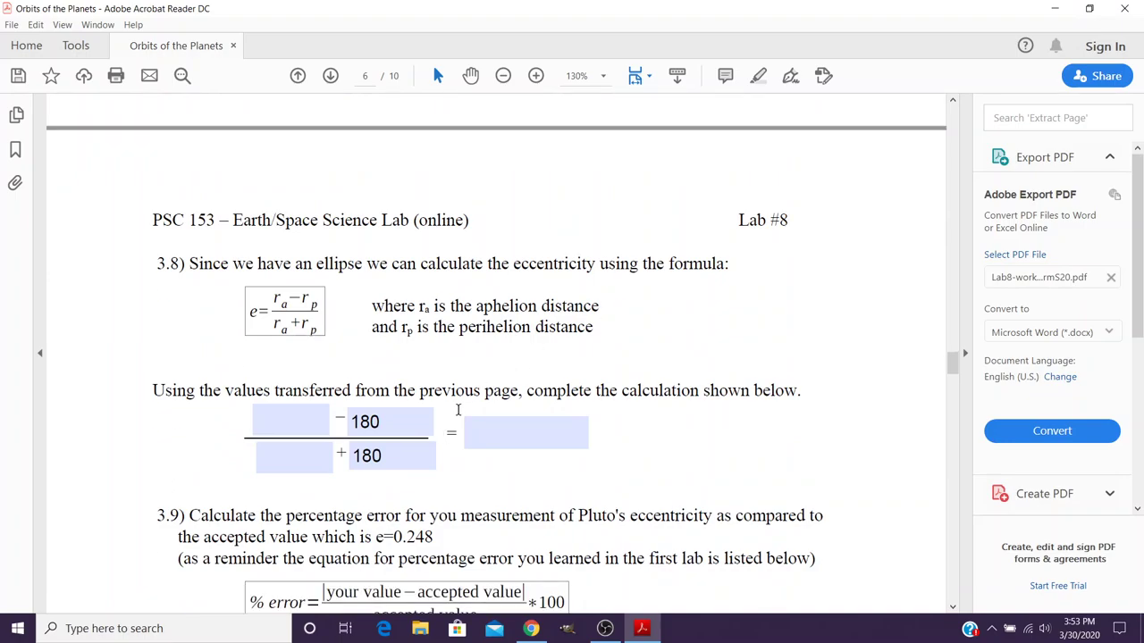
{"action": "scroll", "coordinate": [457, 409], "scroll_direction": "up", "scroll_amount": 5}
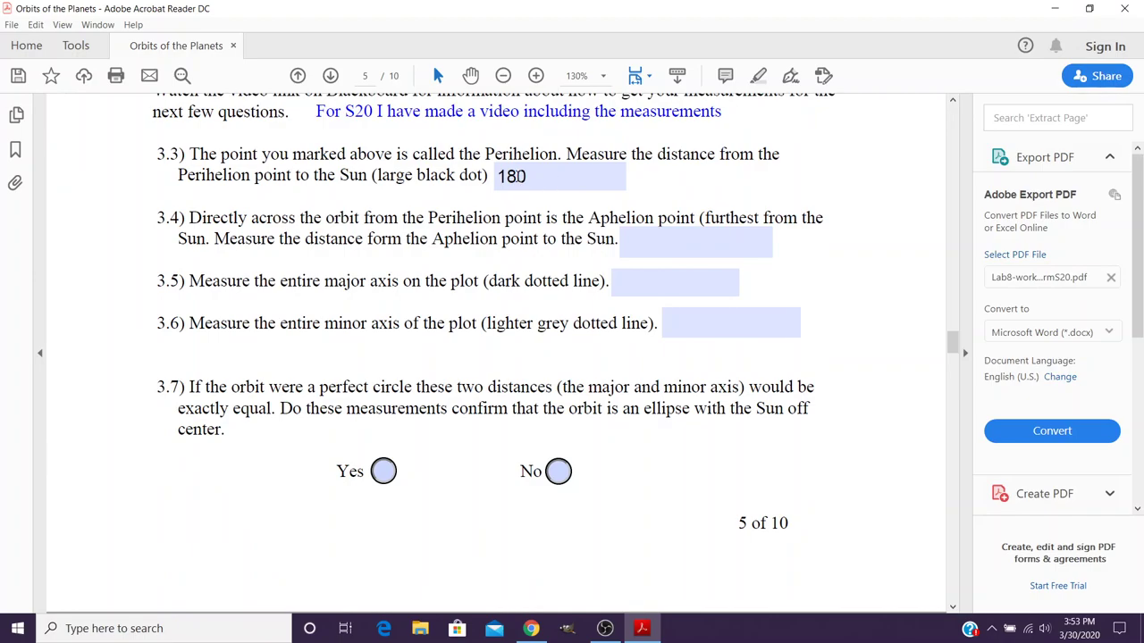
{"action": "scroll", "coordinate": [559, 349], "scroll_direction": "down", "scroll_amount": 5}
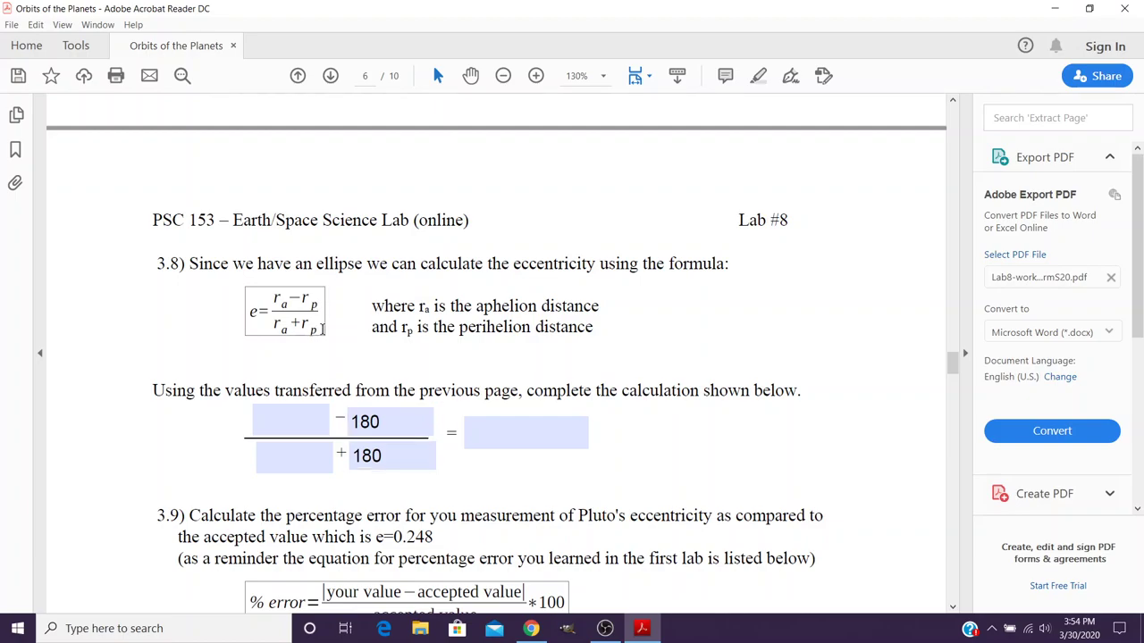
{"action": "scroll", "coordinate": [598, 367], "scroll_direction": "up", "scroll_amount": 2}
Step: Select the 3.4 aphelion and 3.8 eccentricity fields, then scroll down to question 3.9
{"action": "scroll", "coordinate": [647, 380], "scroll_direction": "up", "scroll_amount": 4}
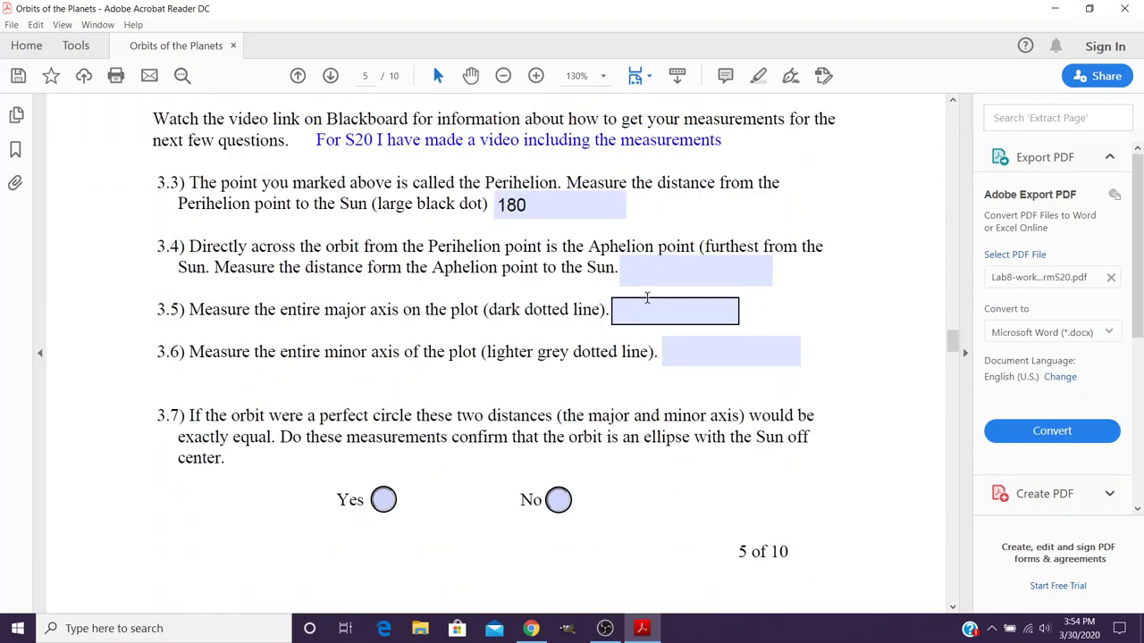
{"action": "left_click", "coordinate": [656, 273]}
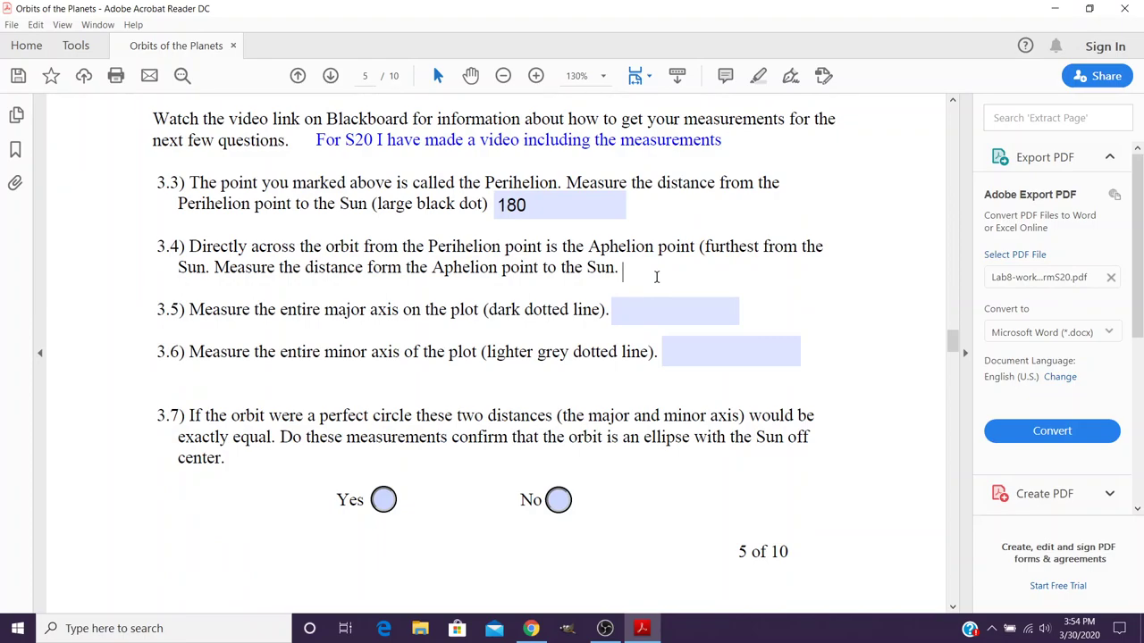
{"action": "scroll", "coordinate": [649, 357], "scroll_direction": "down", "scroll_amount": 5}
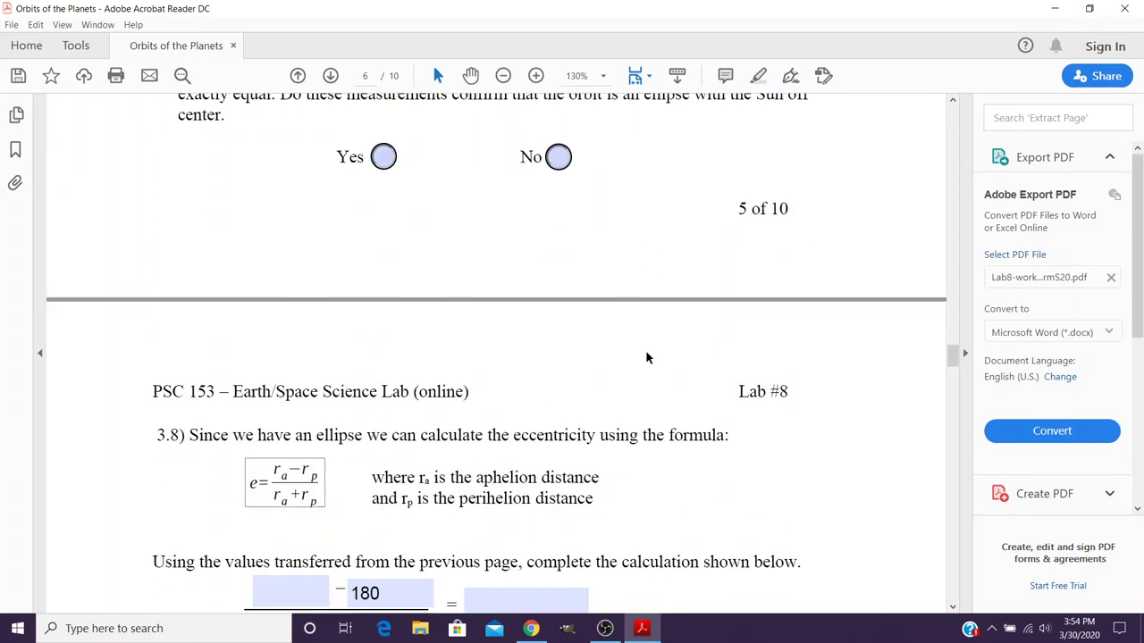
{"action": "left_click", "coordinate": [327, 479]}
{"action": "left_click", "coordinate": [314, 512]}
{"action": "left_click", "coordinate": [319, 480]}
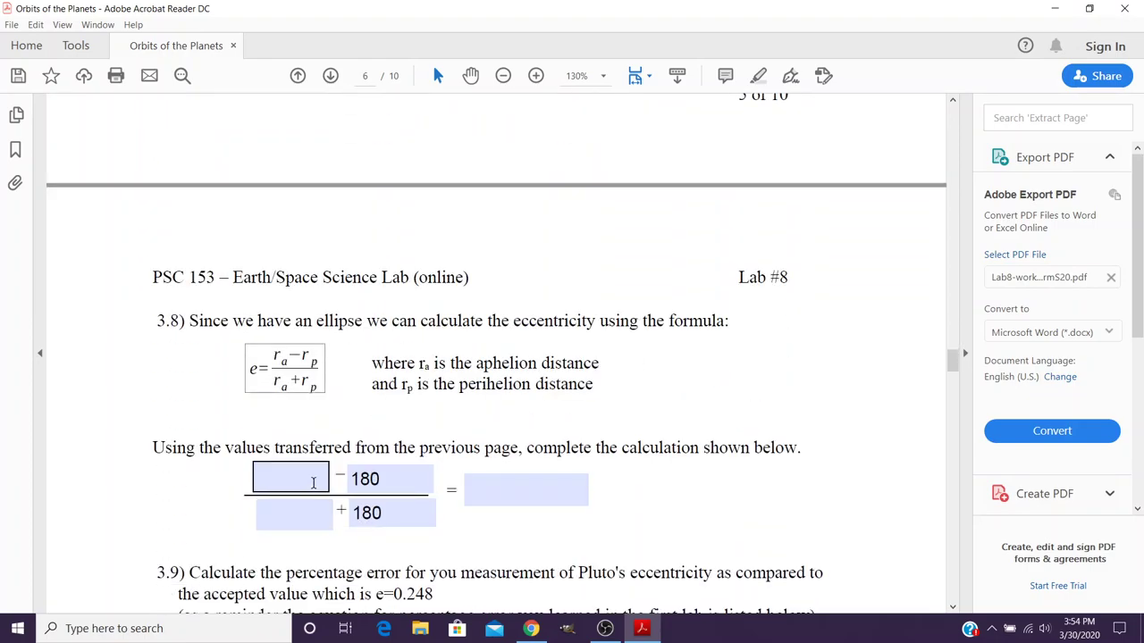
{"action": "left_click", "coordinate": [317, 512]}
{"action": "left_click", "coordinate": [472, 493]}
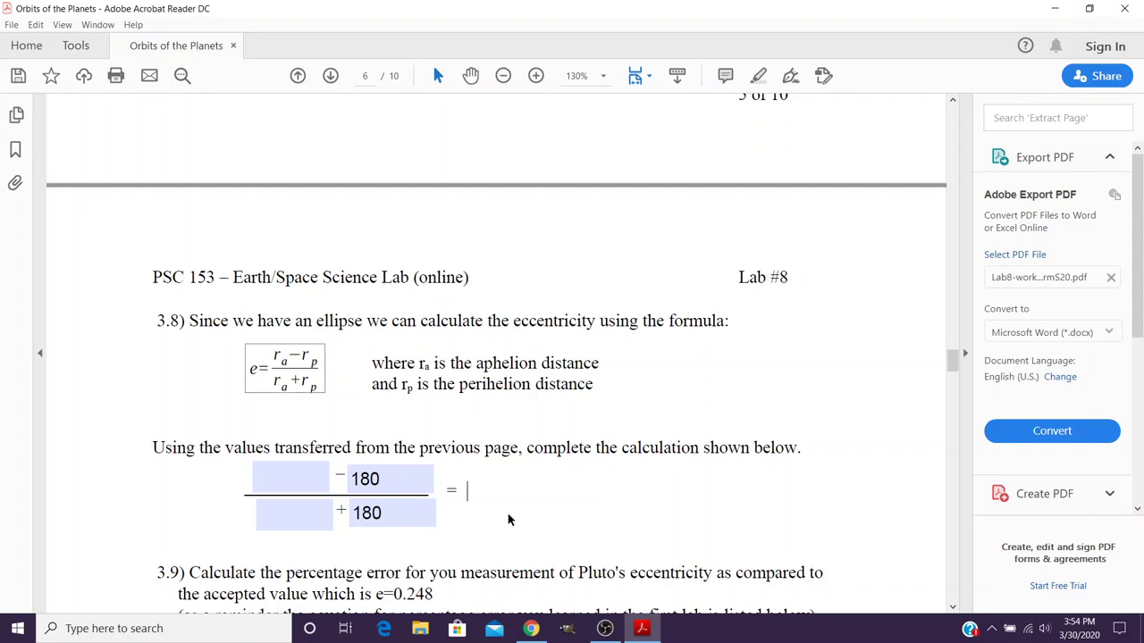
{"action": "scroll", "coordinate": [429, 509], "scroll_direction": "down", "scroll_amount": 5}
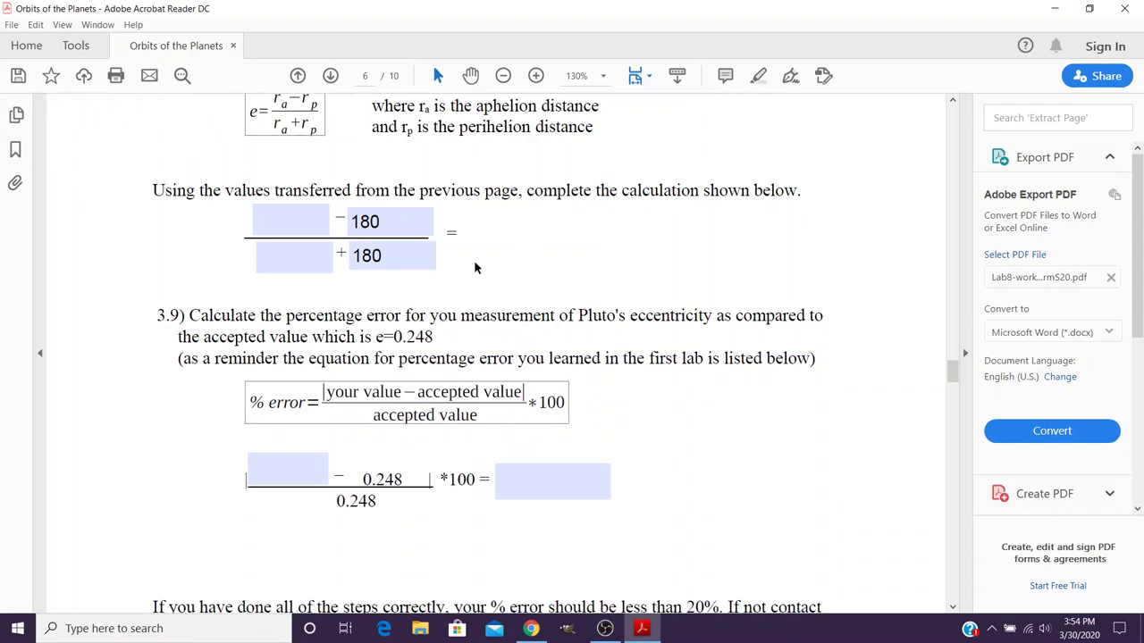
{"action": "type", "text": "0.48"}
{"action": "left_click", "coordinate": [495, 269]}
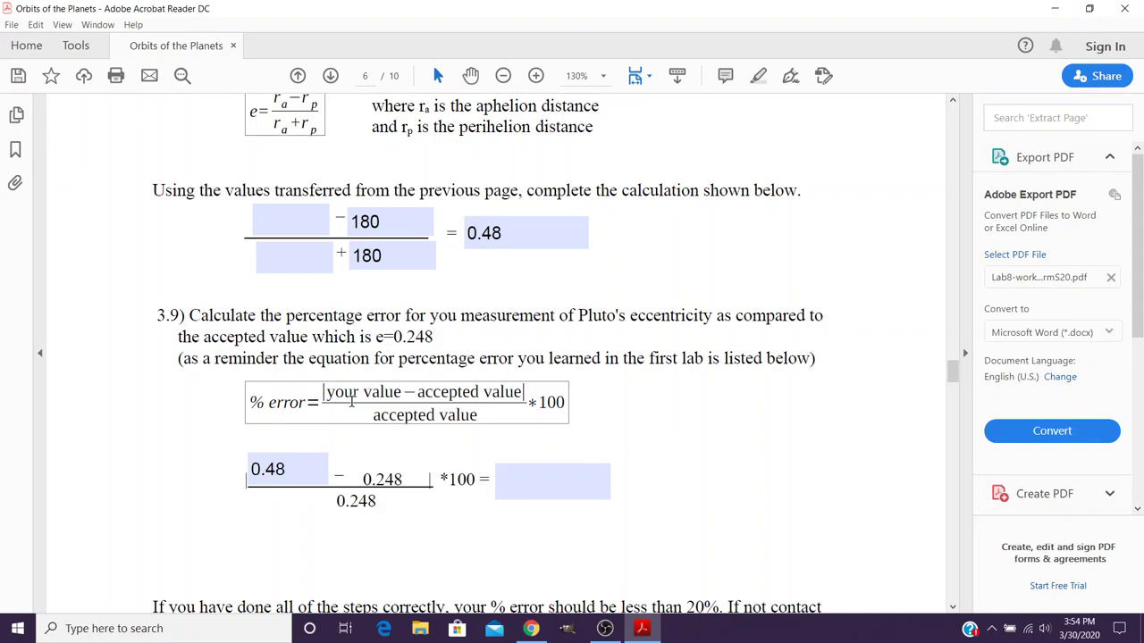
{"action": "left_click", "coordinate": [506, 236]}
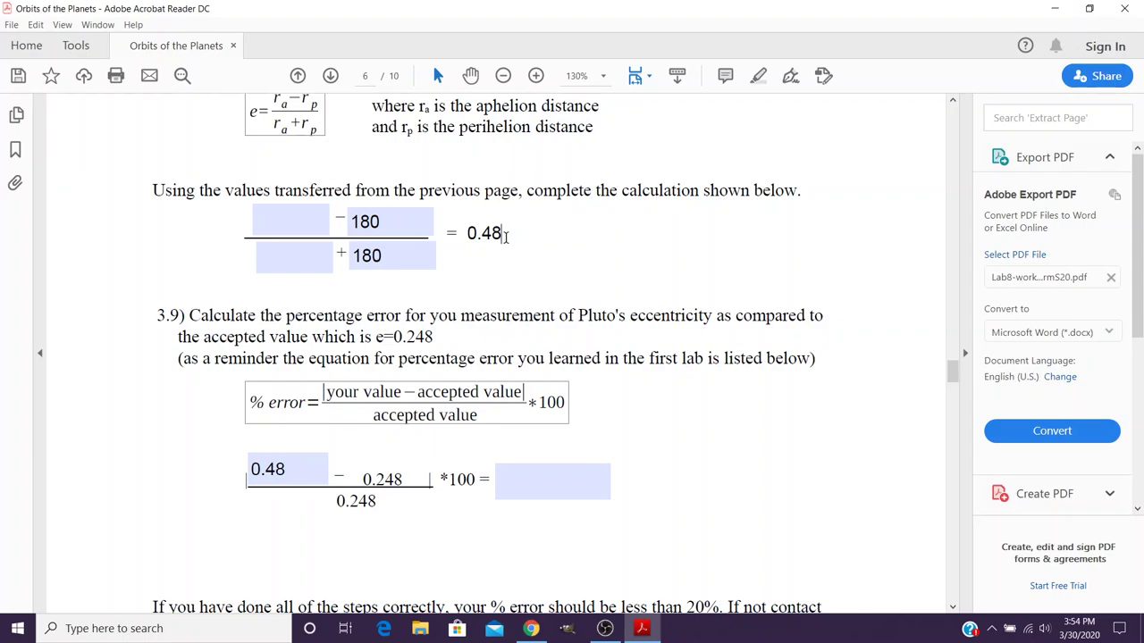
{"action": "key", "text": "BackSpace"}
{"action": "key", "text": "BackSpace"}
{"action": "key", "text": "BackSpace"}
{"action": "key", "text": "BackSpace"}
{"action": "key", "text": "Return"}
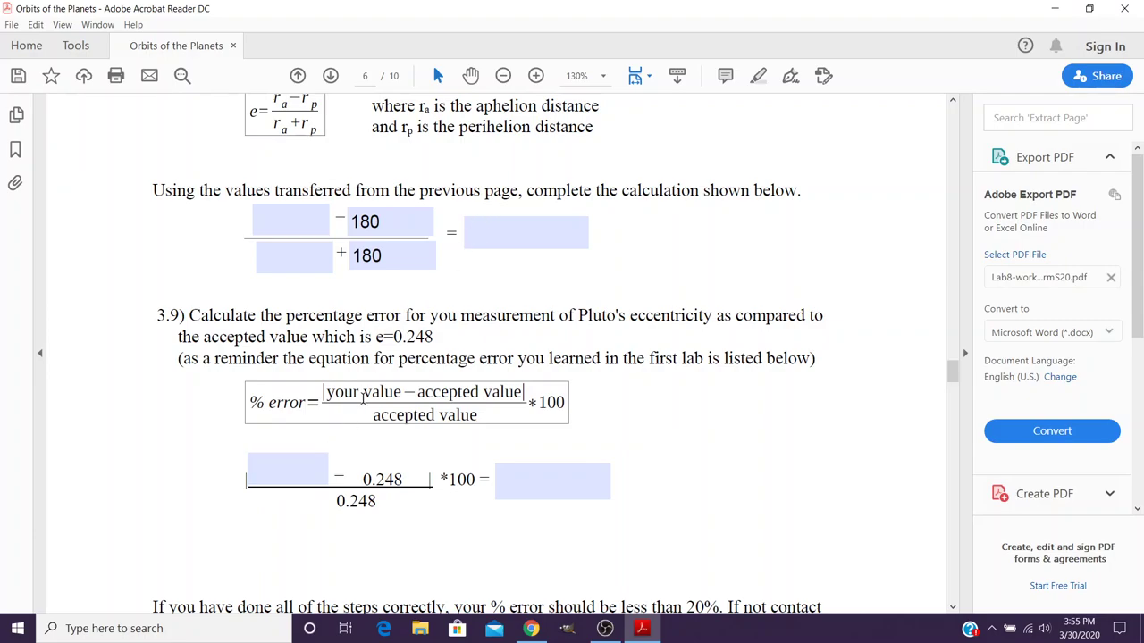
{"action": "left_click", "coordinate": [302, 479]}
{"action": "left_click", "coordinate": [389, 395]}
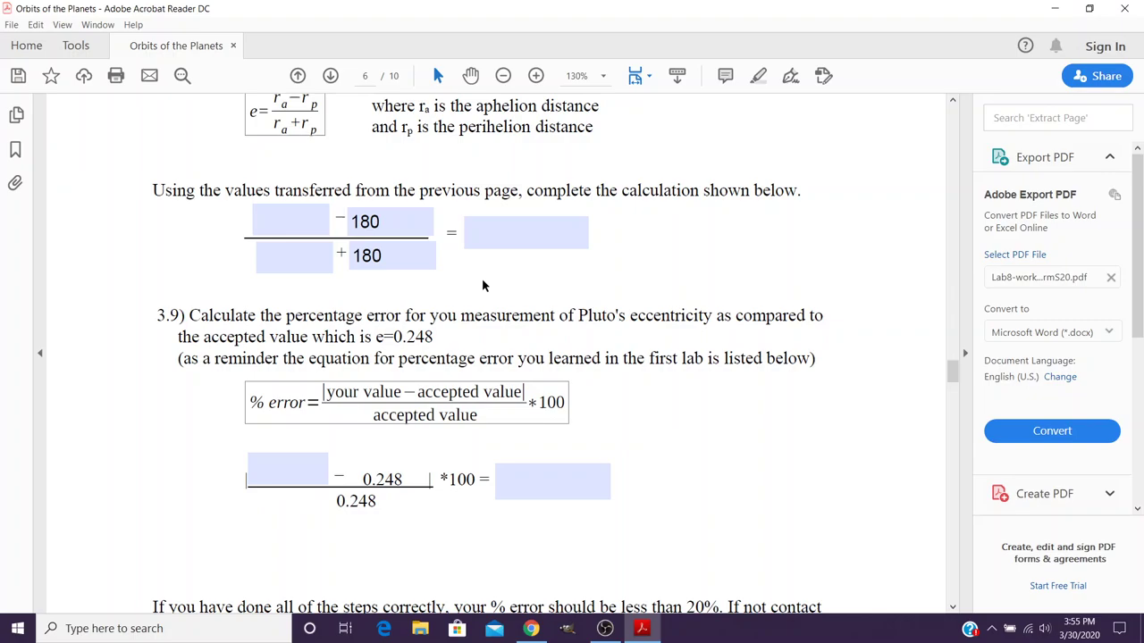